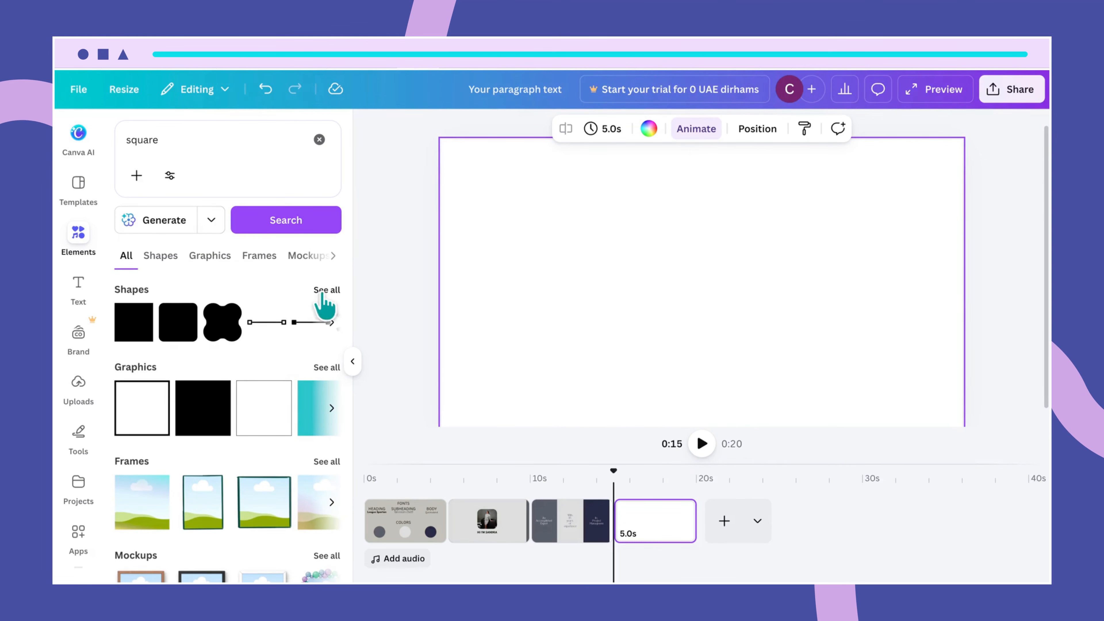
Place the recently used portrait photo on the blank page and stretch its sides to the full page width
click(319, 139)
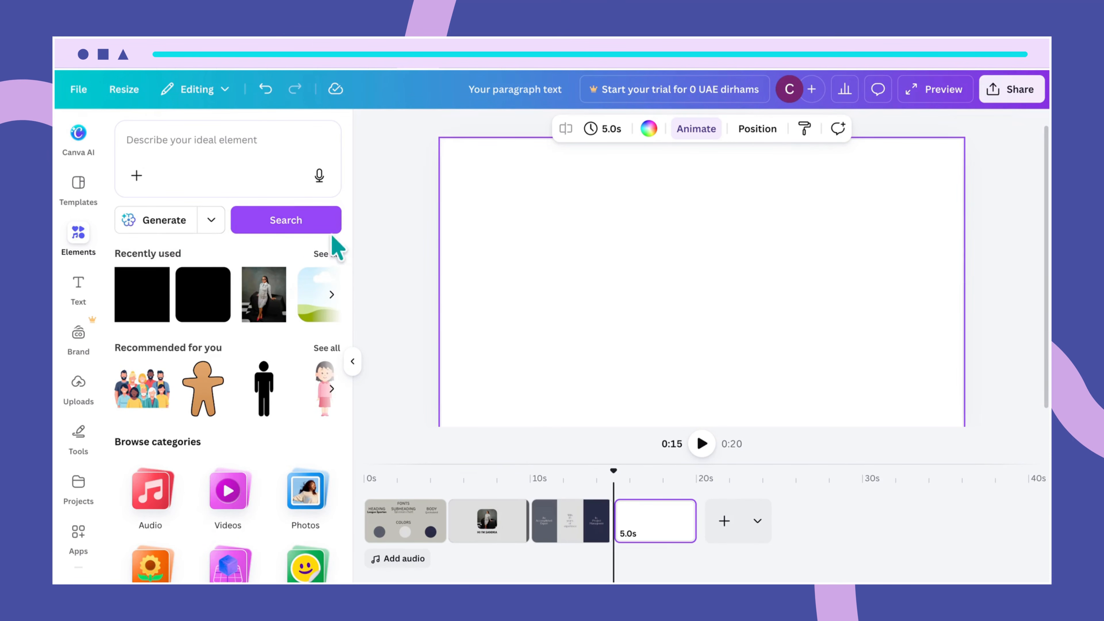
click(269, 310)
click(565, 439)
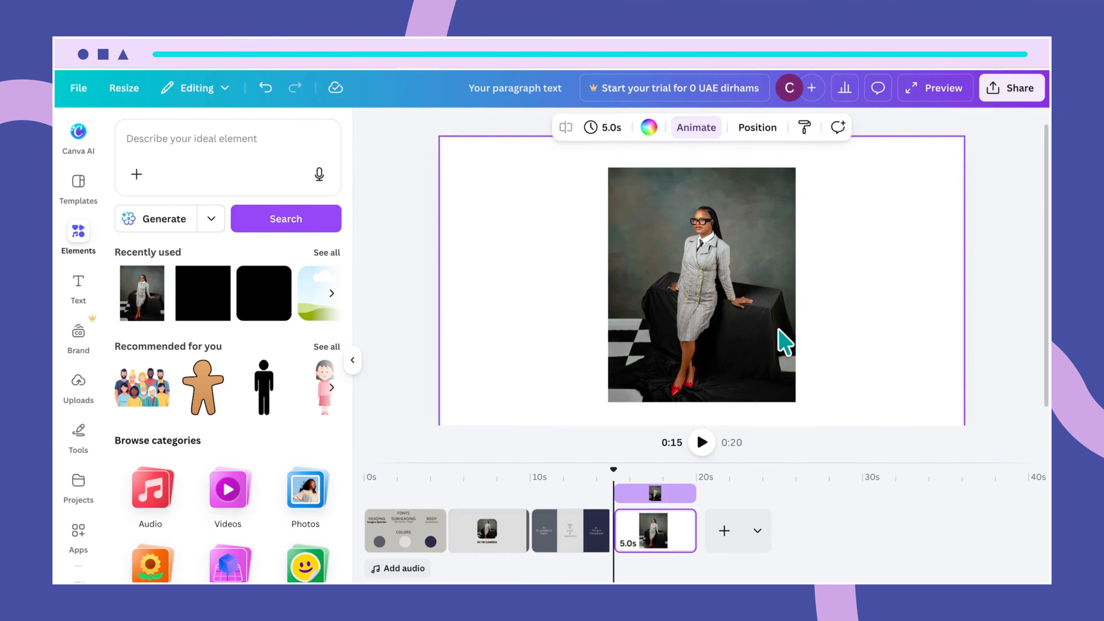
click(772, 310)
drag(794, 285, 962, 268)
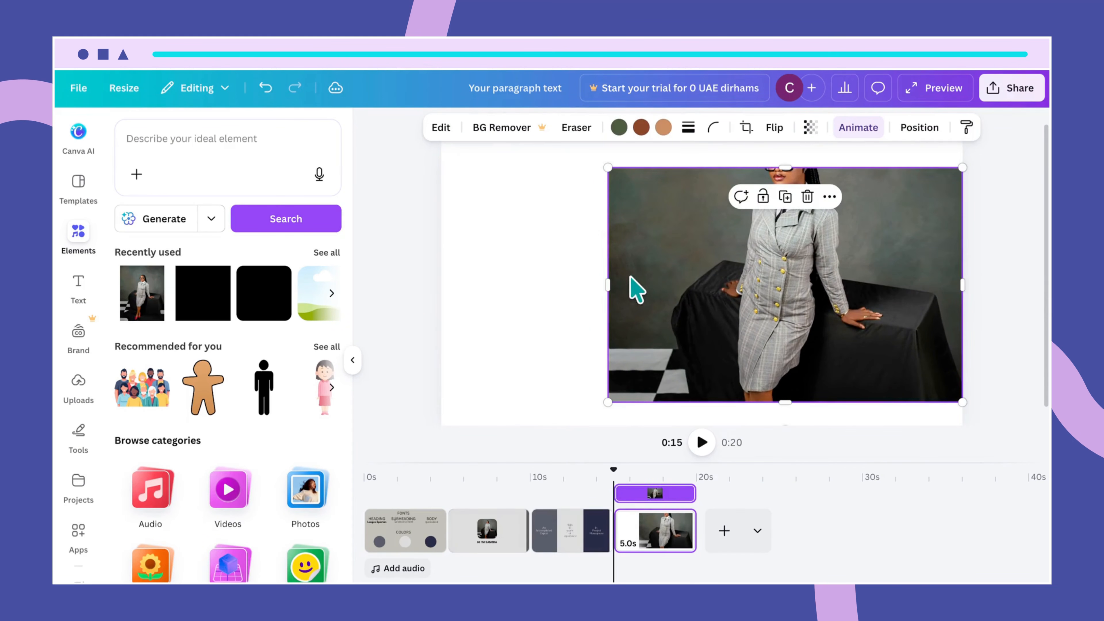
drag(607, 287, 441, 288)
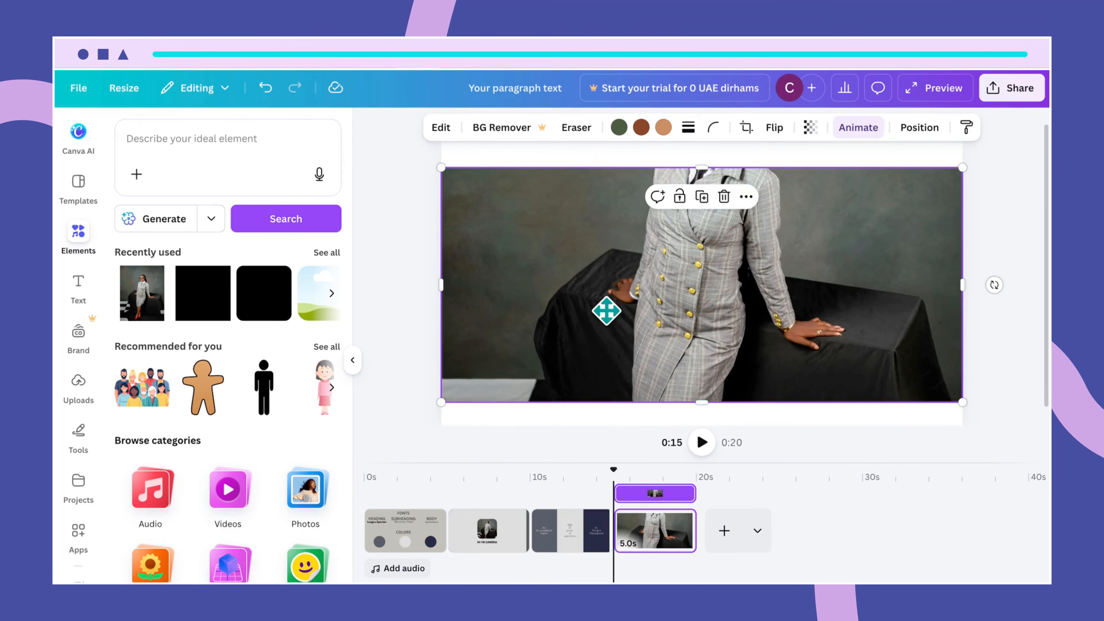
double_click(606, 309)
right_click(610, 320)
click(554, 298)
key(Escape)
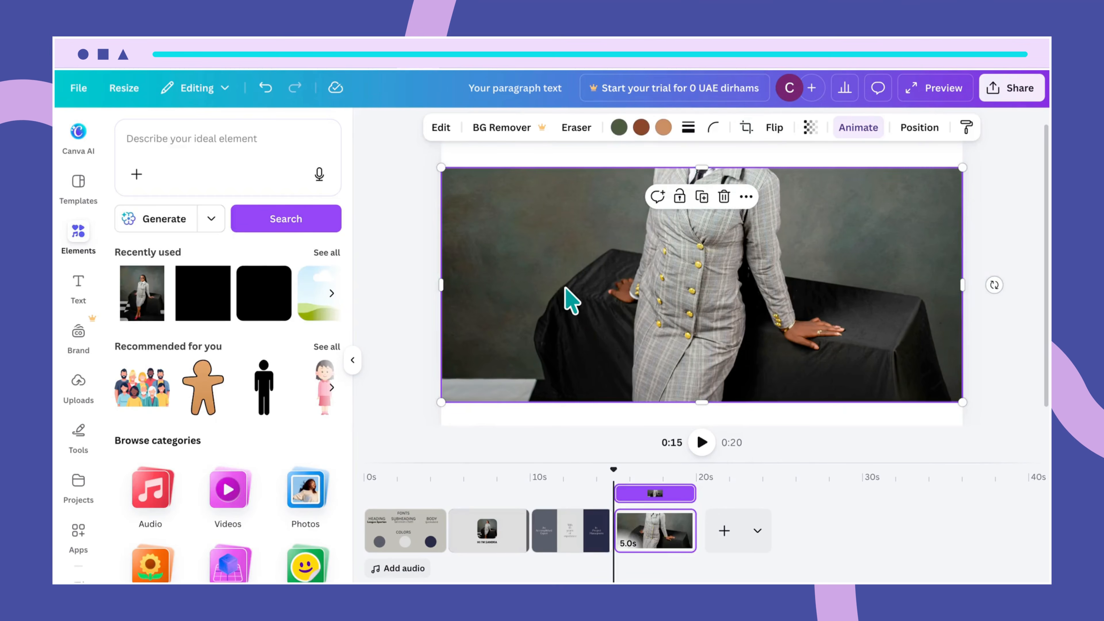
Reposition the photo within its crop so the woman's head and upper body fill the frame
double_click(565, 287)
drag(559, 325, 556, 393)
drag(569, 288, 570, 313)
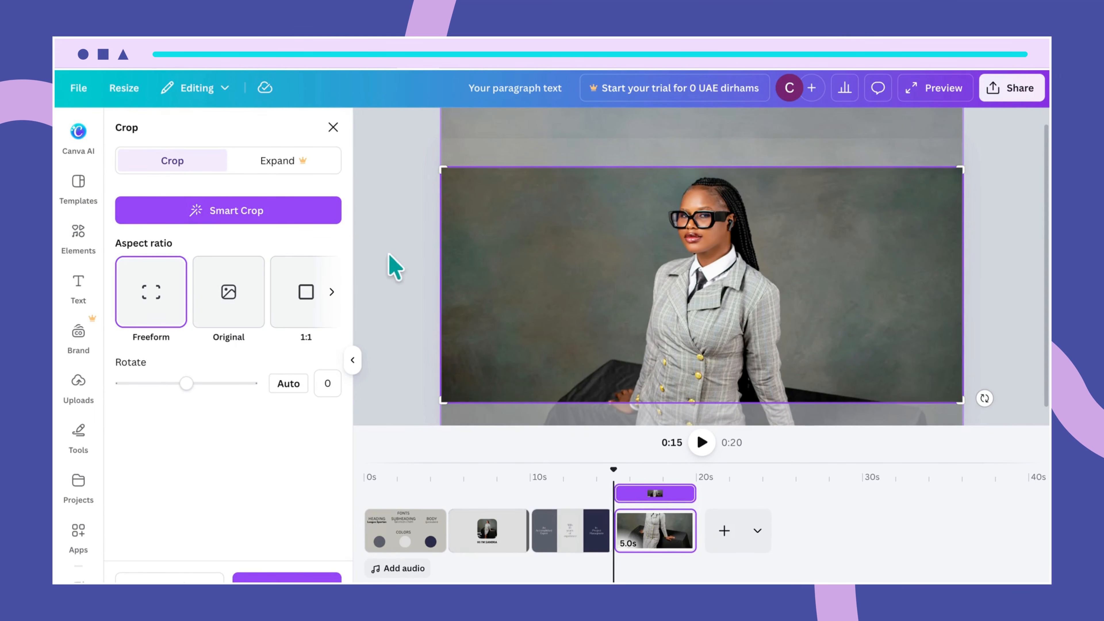
drag(629, 267, 599, 253)
click(414, 305)
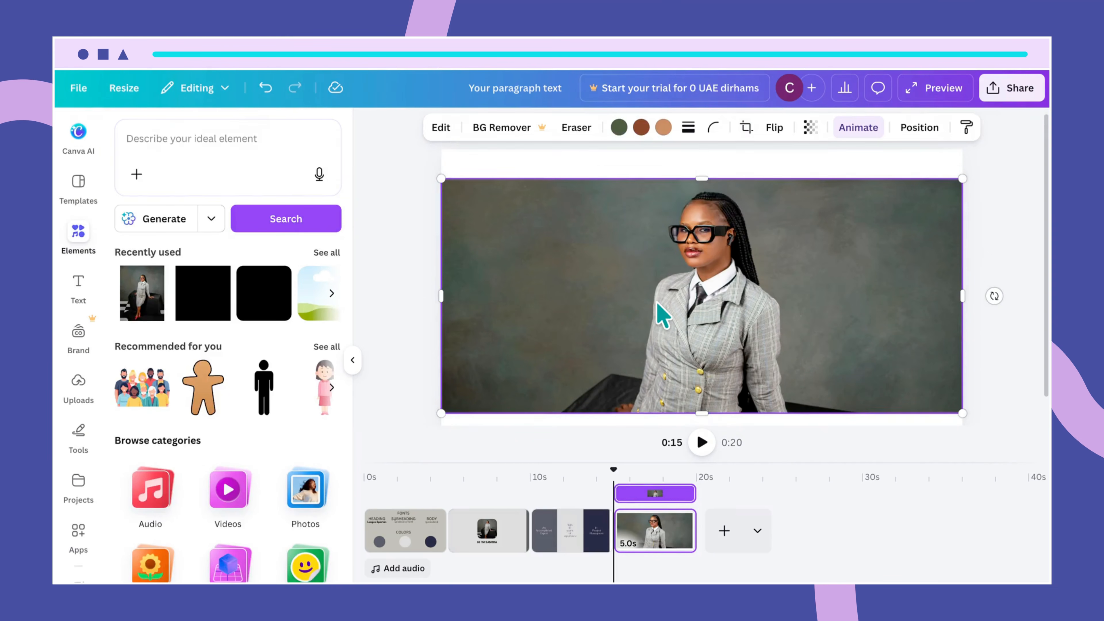
Stretch the photo towards the page's upper and lower edges and set its transparency to 11
drag(705, 182, 702, 152)
drag(702, 415, 711, 426)
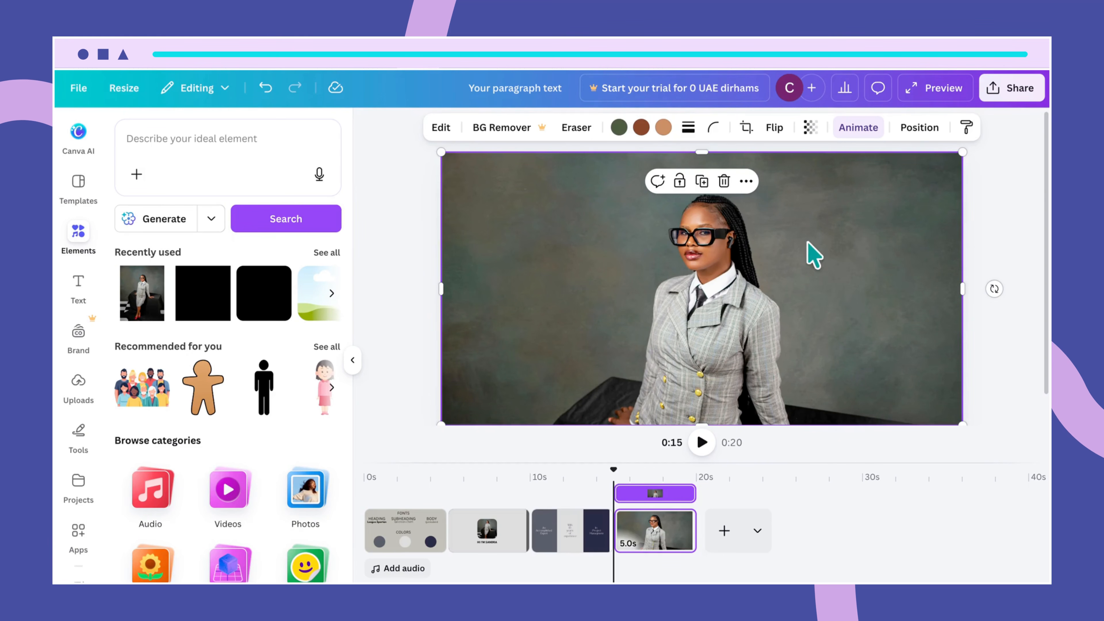
click(810, 127)
text(11)
key(Return)
click(938, 321)
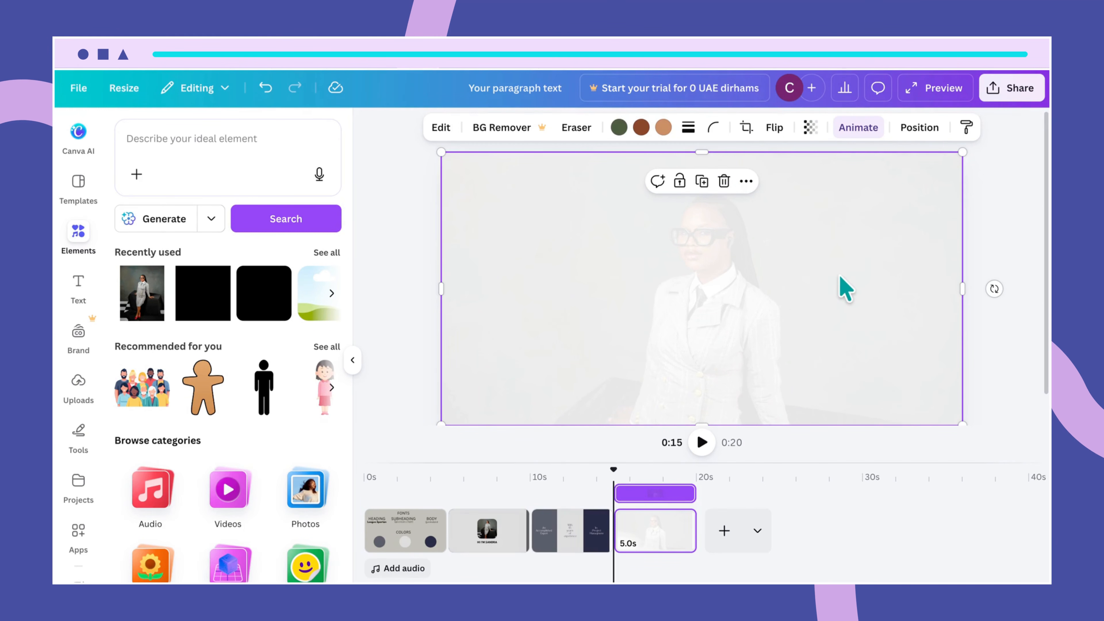
Add a paragraph text box over the photo's lower middle and delete the extra copy at the page's lower edge
key(Tab)
click(725, 290)
key(Tab)
key(Return)
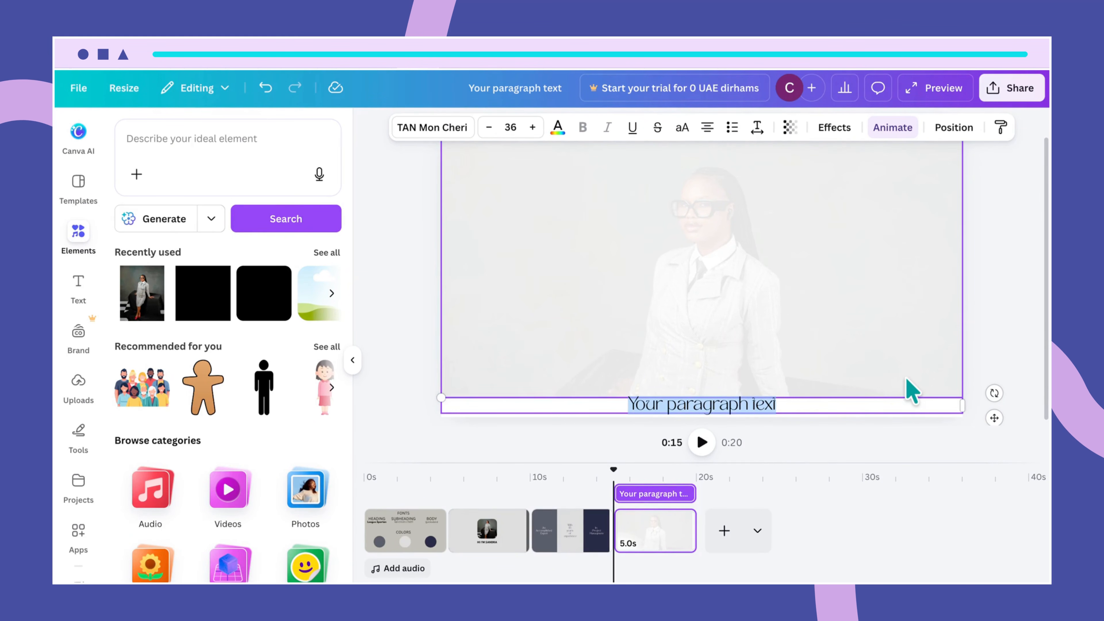
click(980, 334)
drag(822, 401, 820, 316)
click(794, 402)
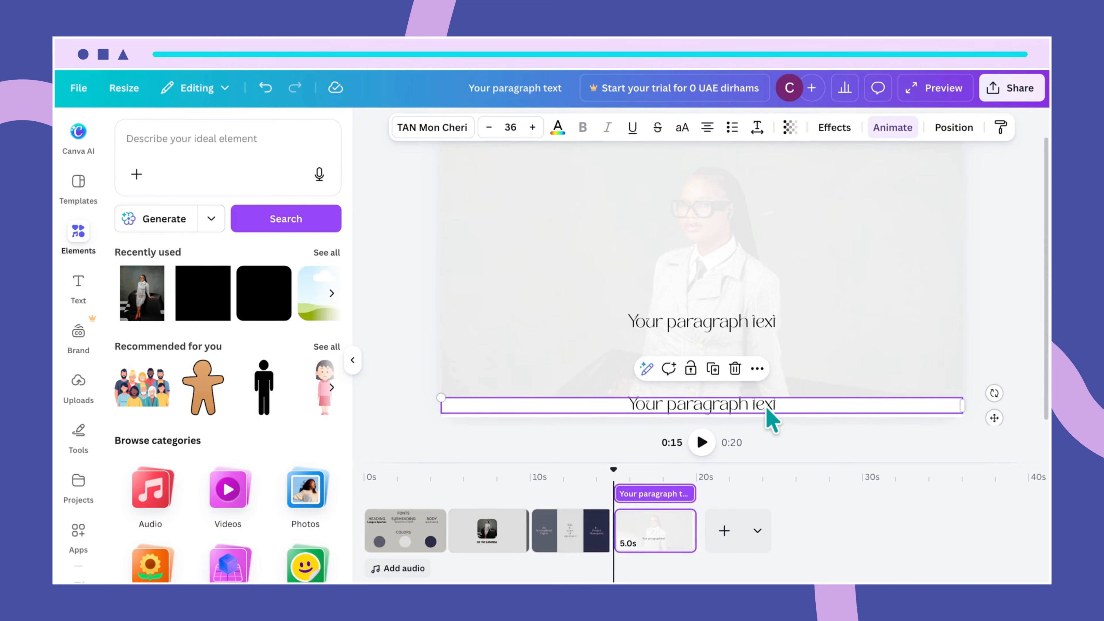
key(Delete)
Extend the faded photo down to the page's lower edge
click(847, 389)
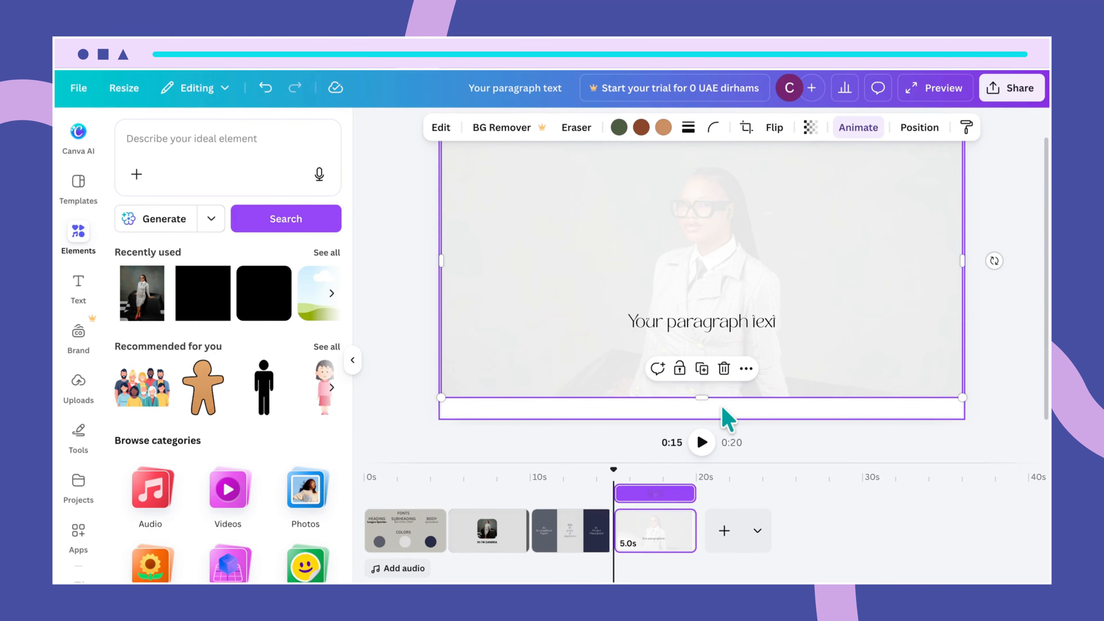
drag(703, 394, 707, 414)
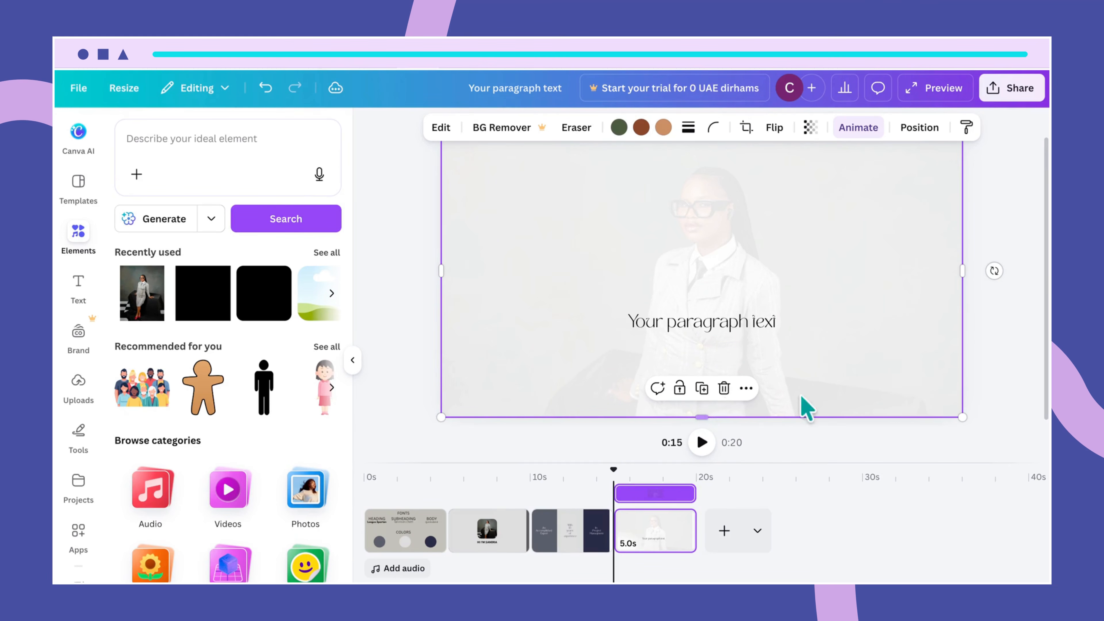
click(1015, 364)
Replace the placeholder text with "WHY I'M THE RIGHT CANDIDATE FOR THE ROLE"
double_click(752, 316)
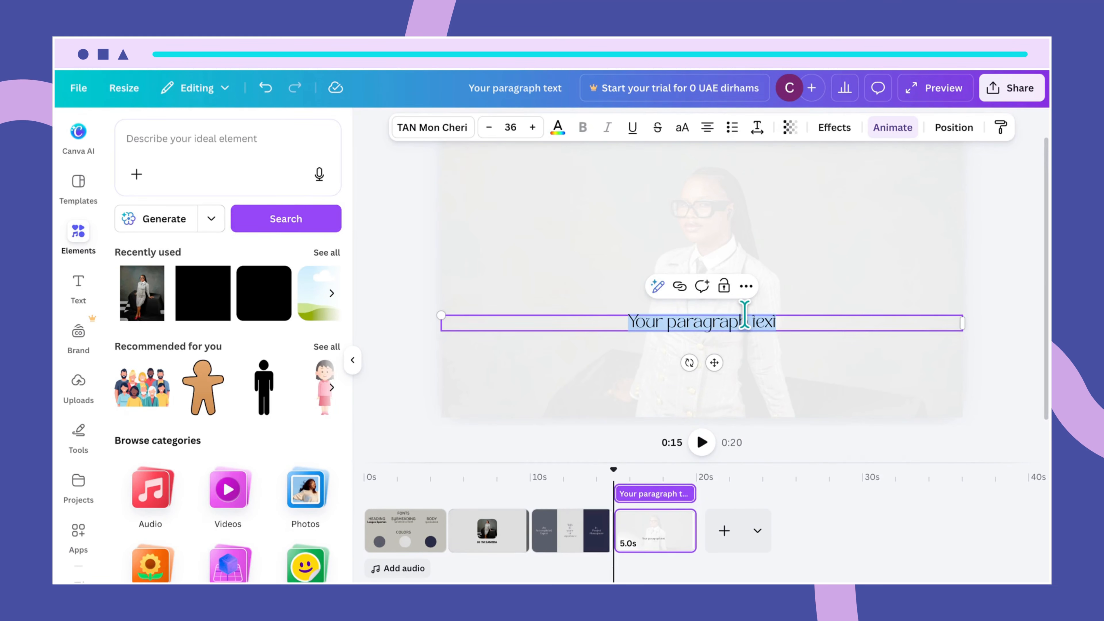
text(WHY)
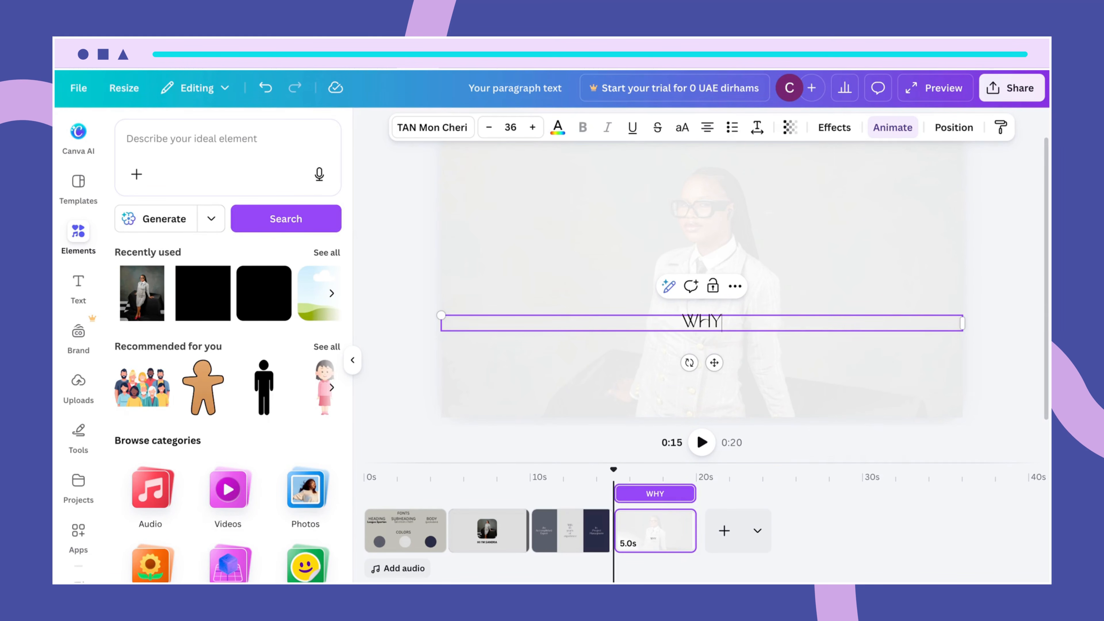
text( I'M THE RIGHT CANDIDATE W)
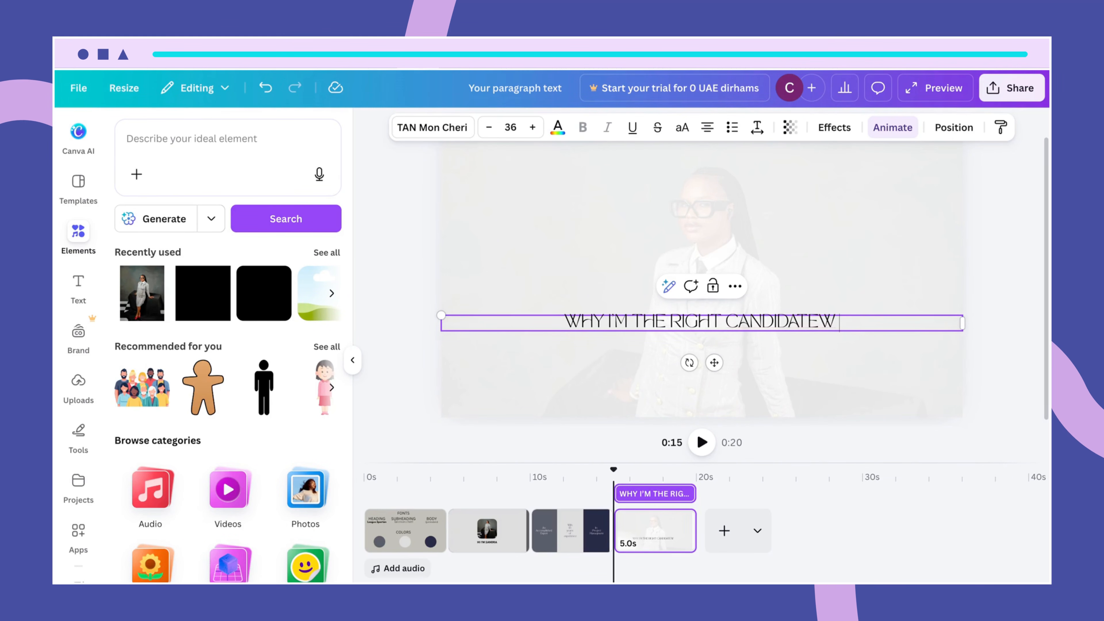
key(BackSpace)
text(FOR THE ROLE)
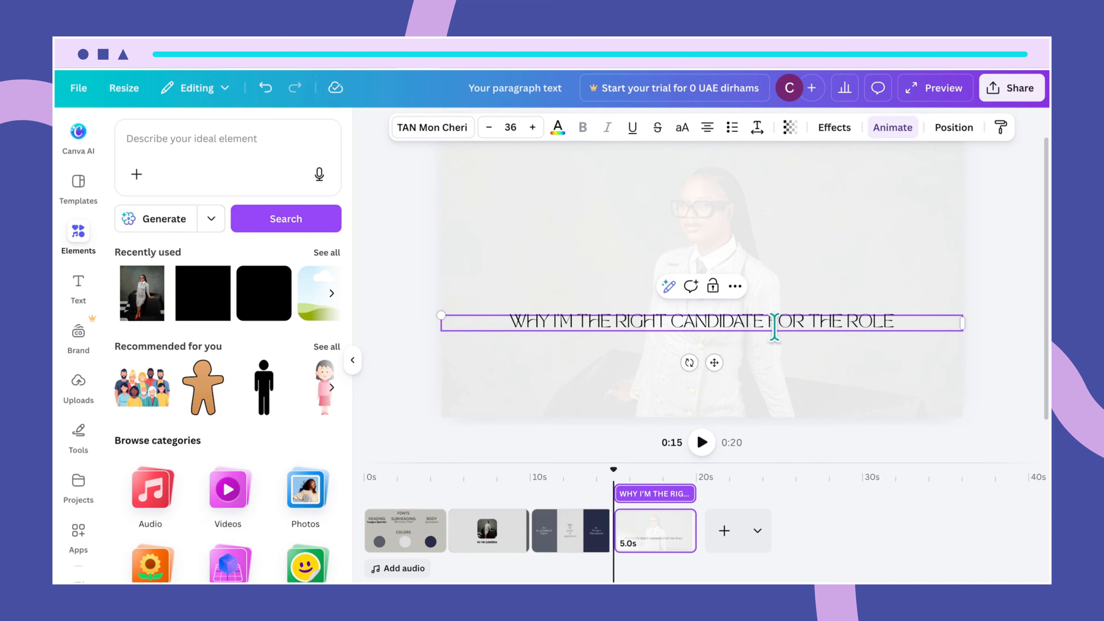
click(828, 382)
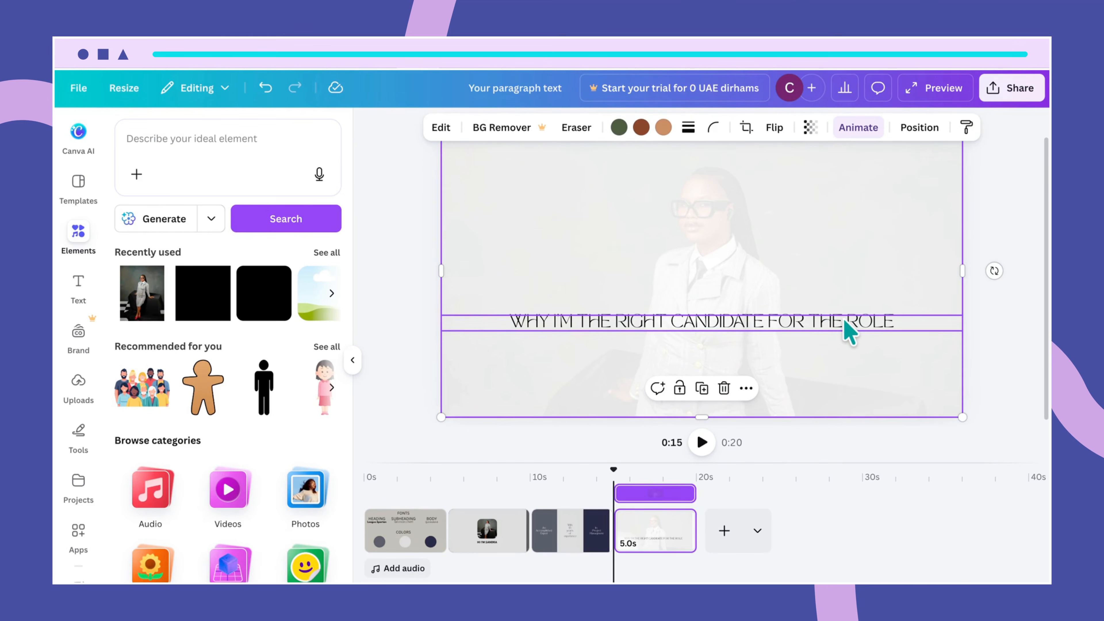
Break the heading before "THE ROLE" and move the two-line text slightly up the page
click(815, 330)
click(813, 322)
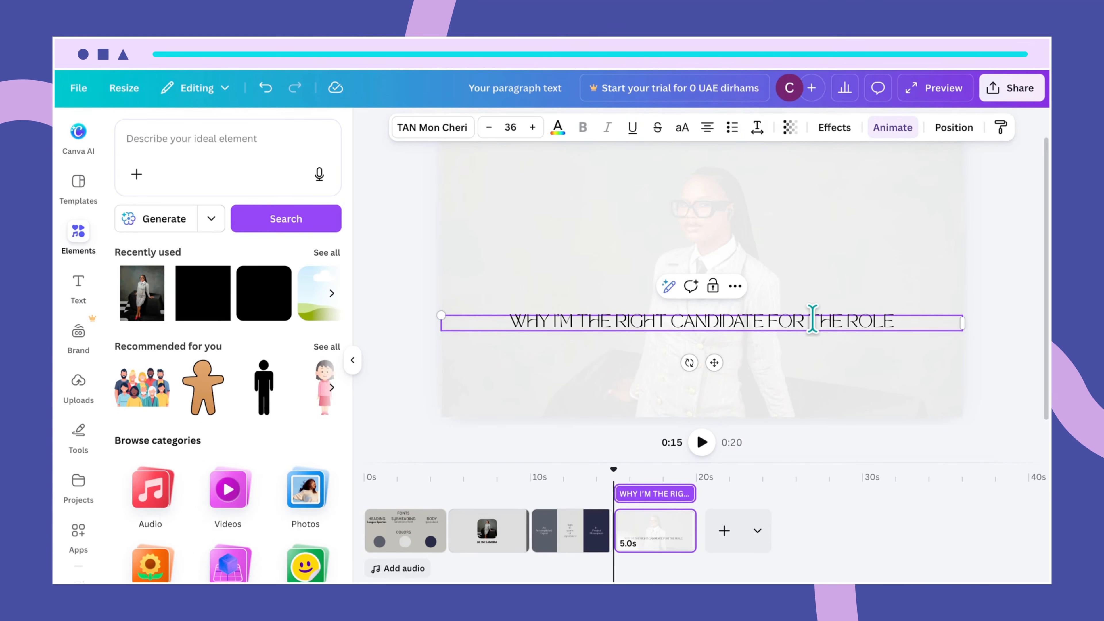
key(Return)
click(818, 353)
click(800, 341)
drag(800, 341, 794, 302)
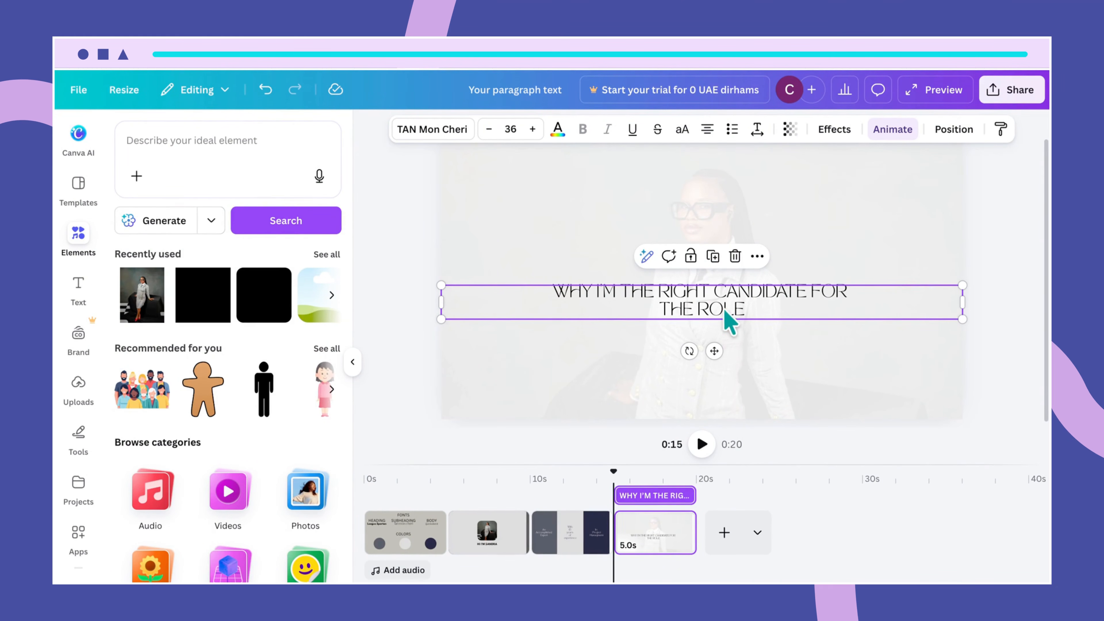
Set the font size of both heading lines to 45 and move the heading up to the middle of the page
click(628, 301)
click(512, 129)
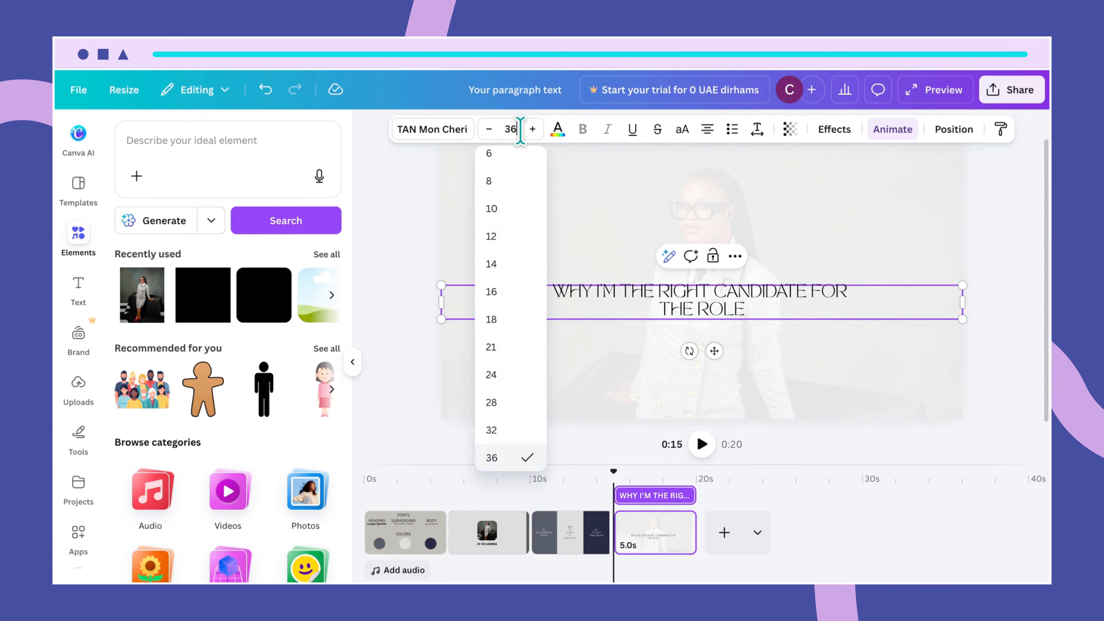
text(4)
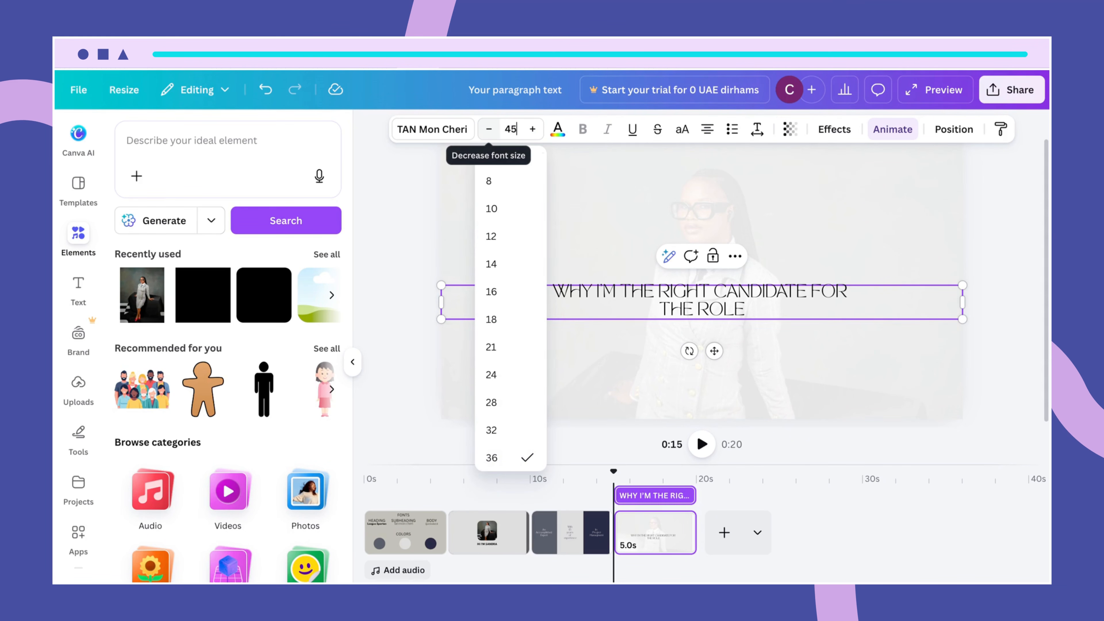
text(5)
key(Return)
click(561, 352)
click(512, 287)
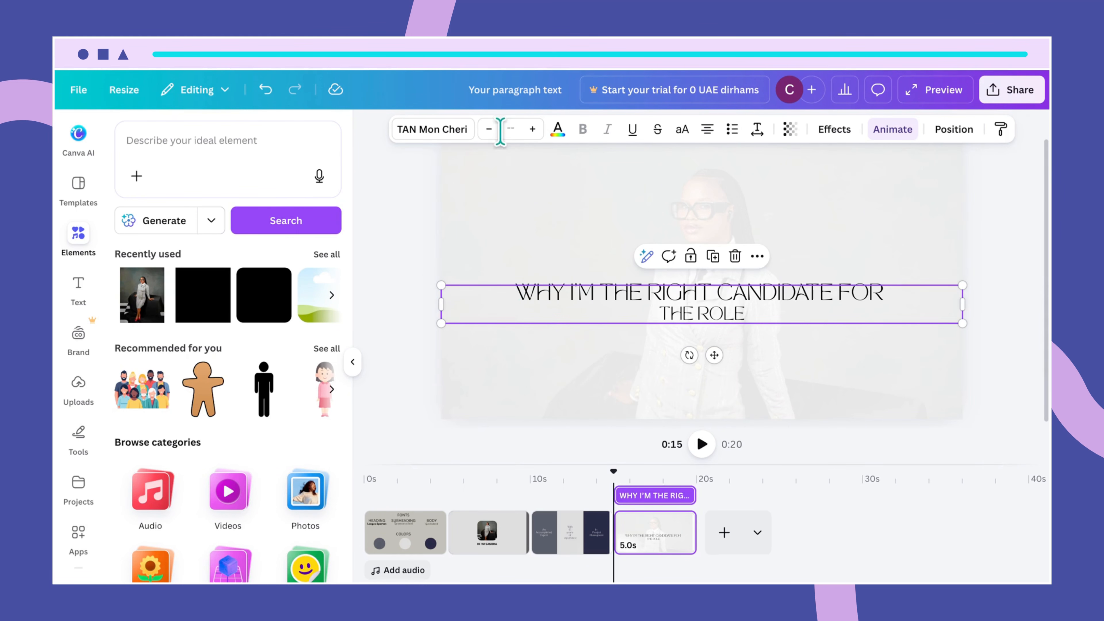
click(512, 128)
text(45)
key(Return)
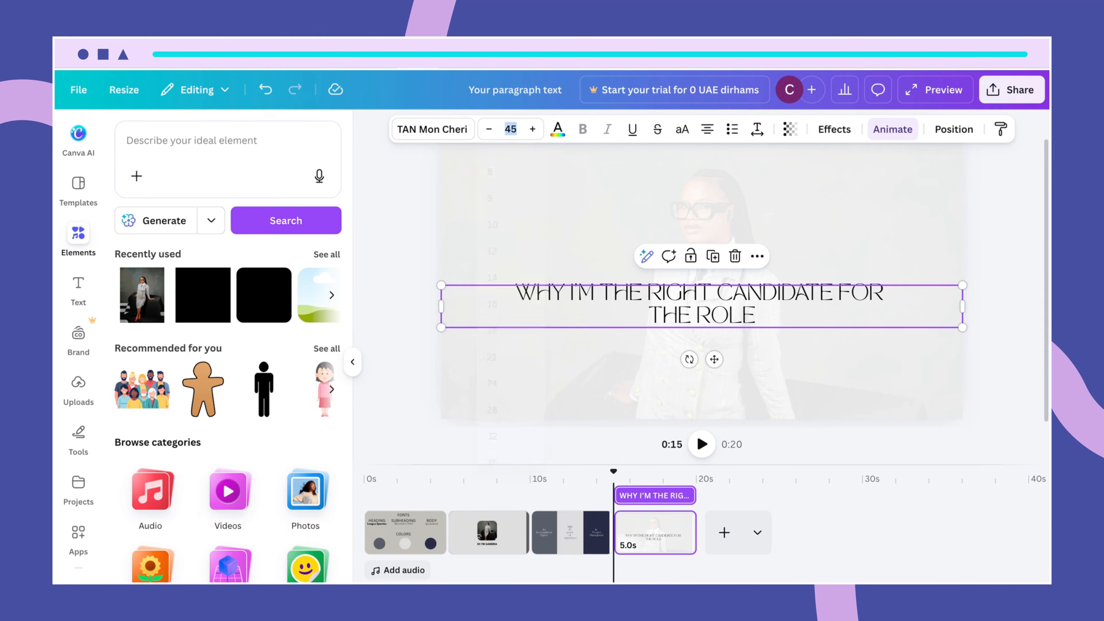
click(793, 362)
drag(813, 323, 800, 285)
Shift the background photo upward within its crop so more of the woman's body shows
click(842, 360)
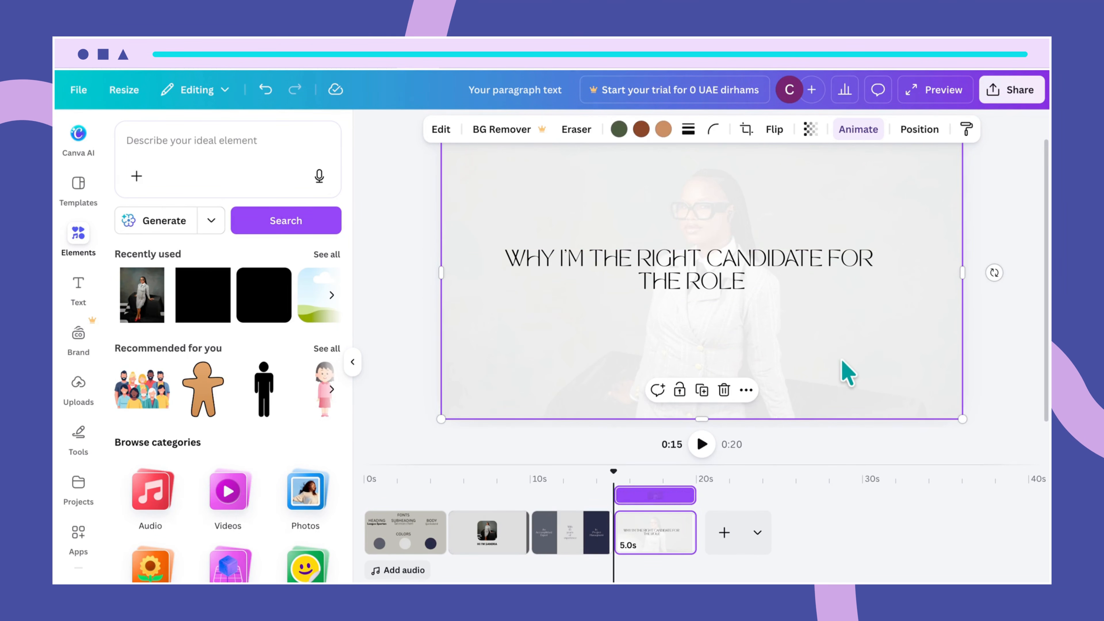
double_click(842, 360)
drag(835, 349, 833, 321)
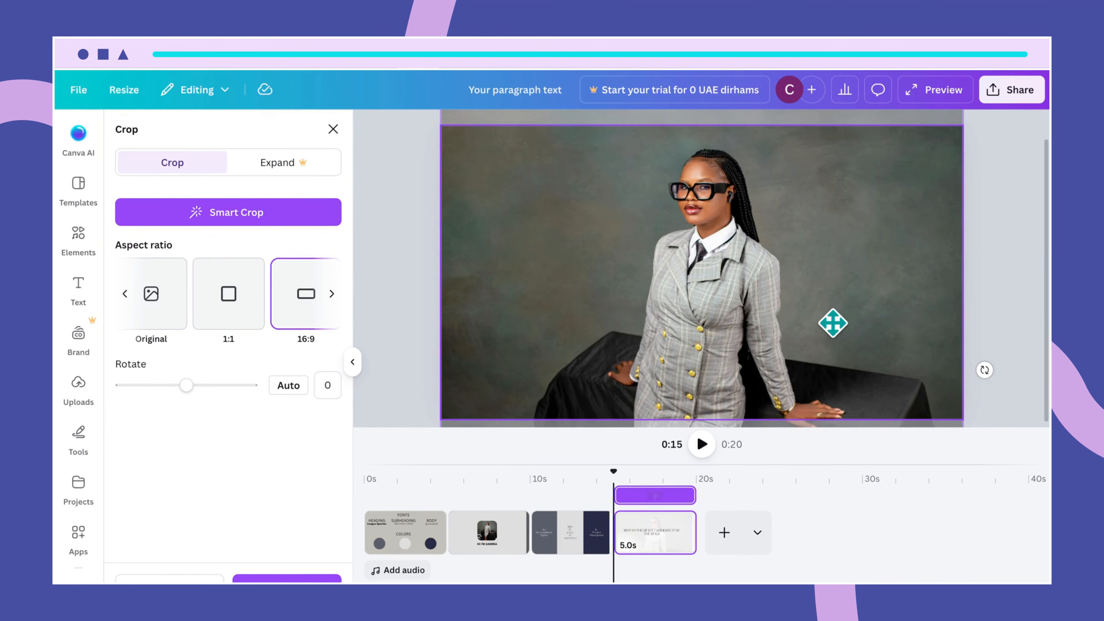
click(409, 305)
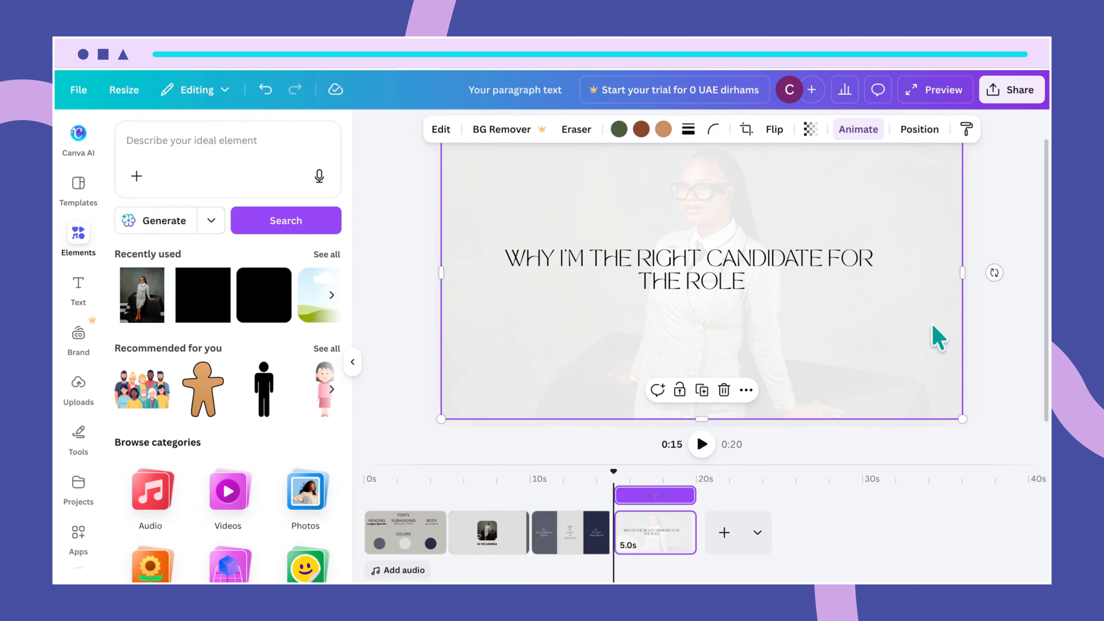
click(1001, 356)
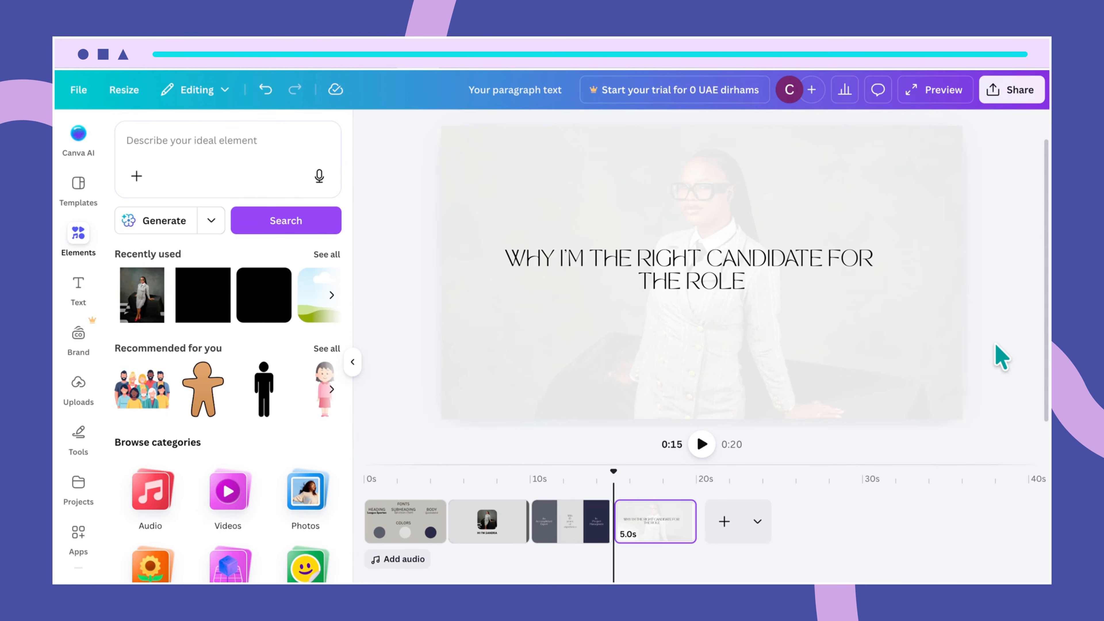
Apply the Ink reveal animation to the background photo, on enter with the Seep style
click(908, 363)
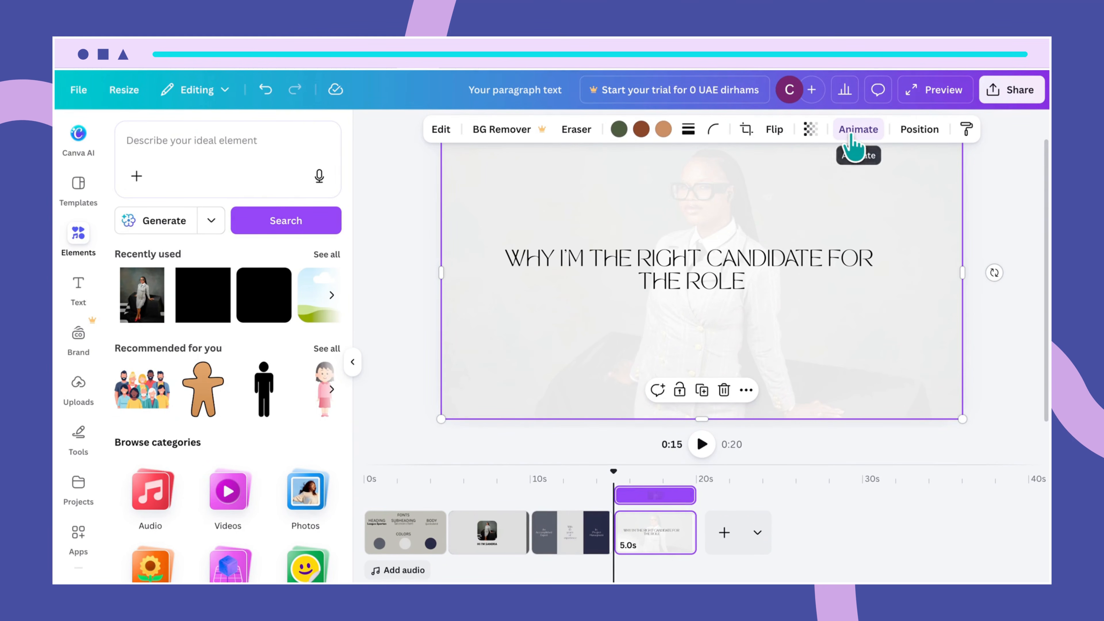
click(852, 138)
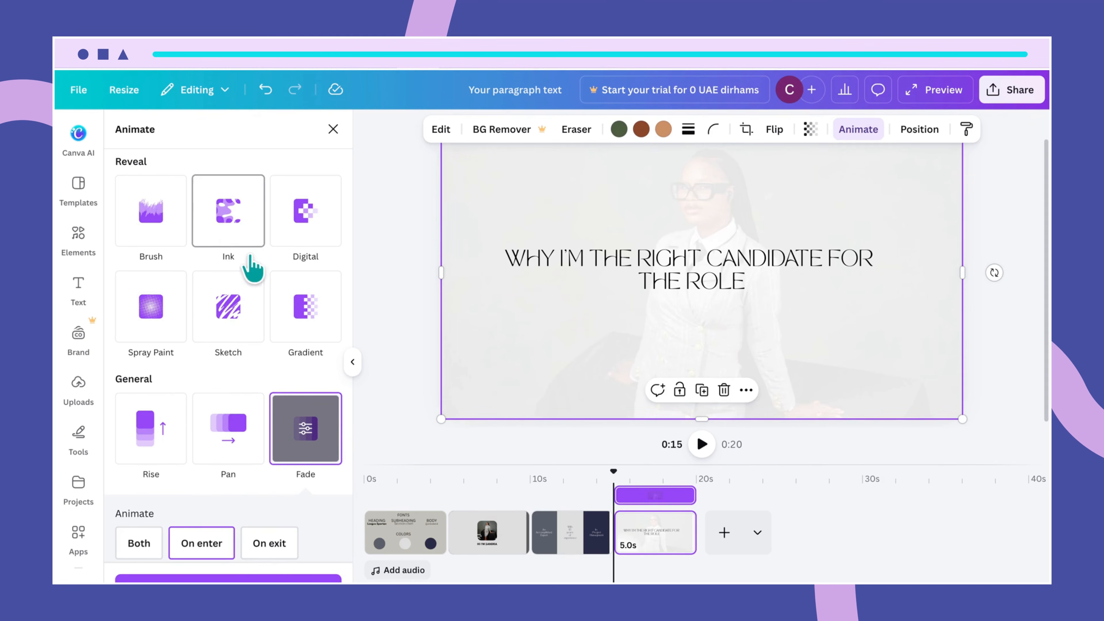
click(233, 217)
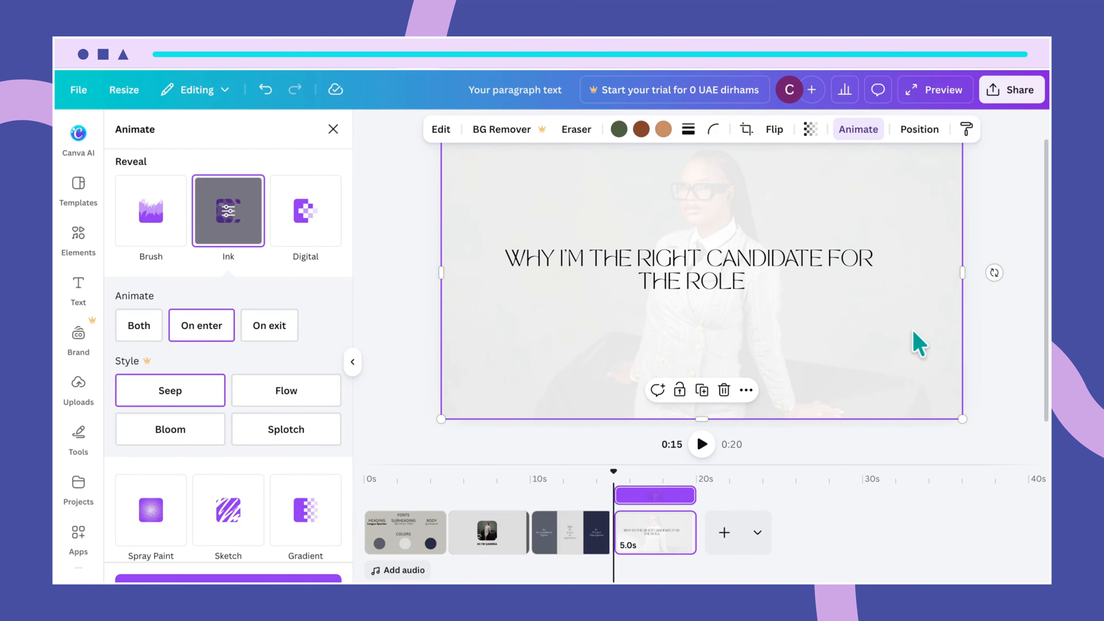
key(Escape)
key(Escape)
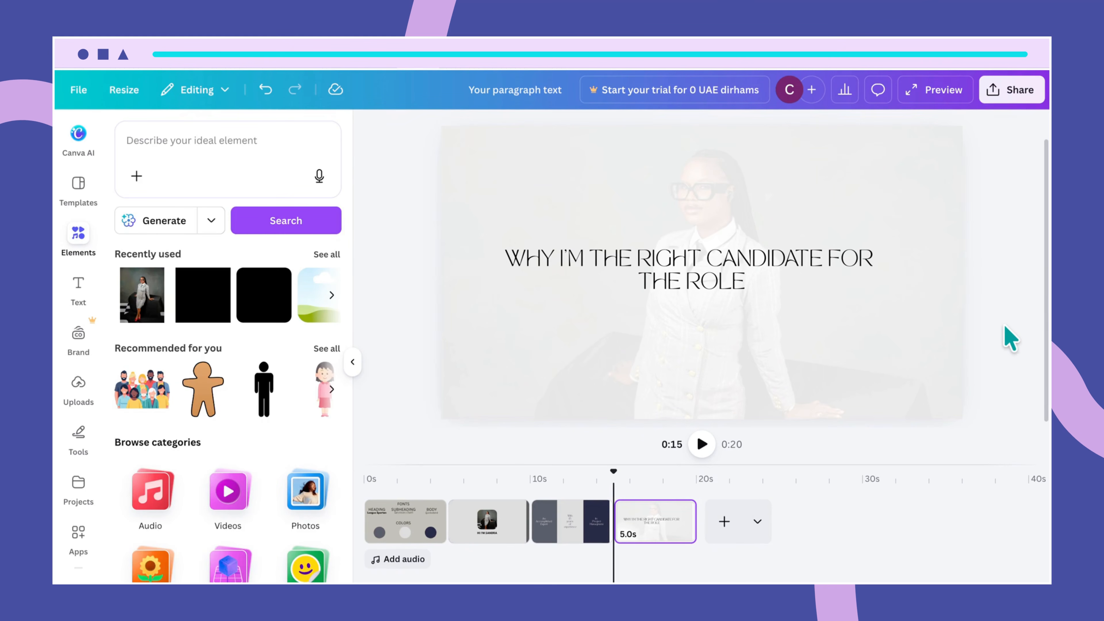
Apply the Merge text animation on enter to the heading
click(813, 271)
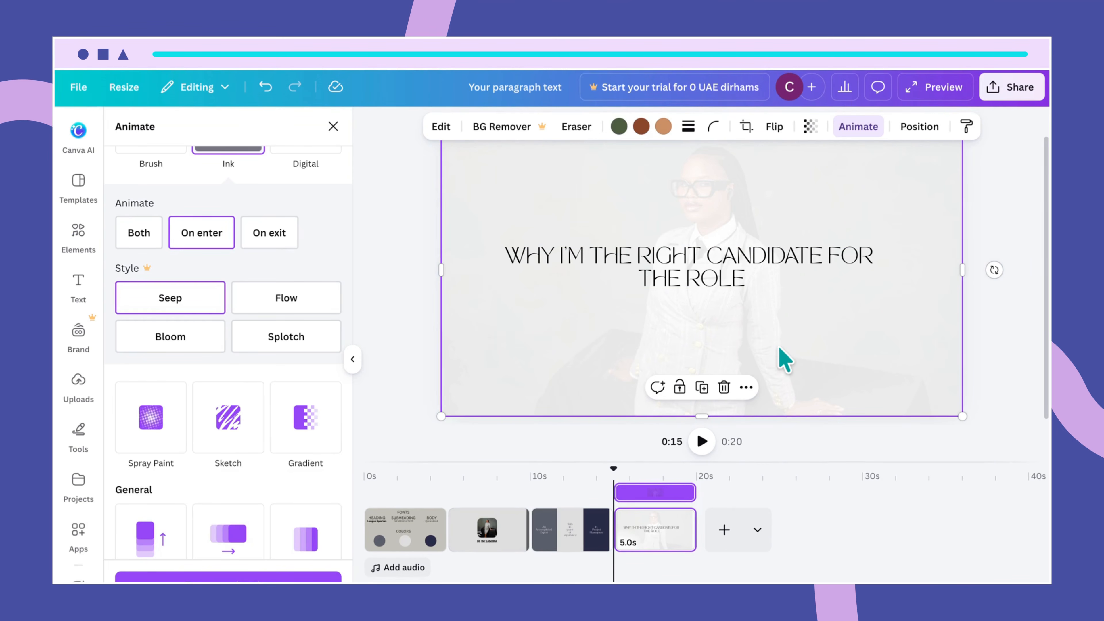
click(759, 285)
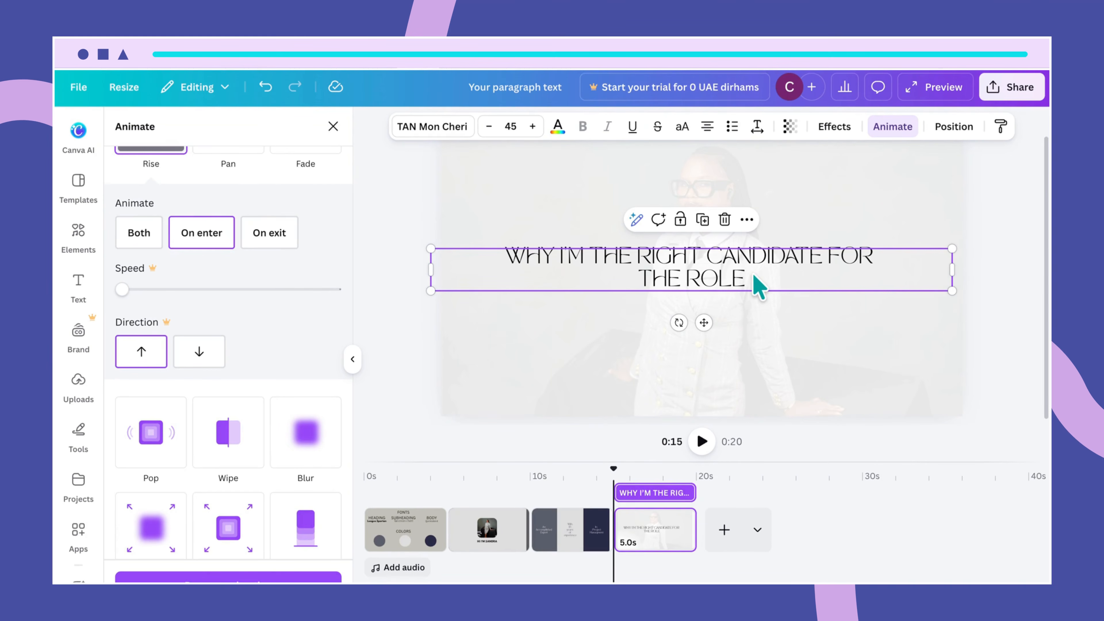
click(894, 144)
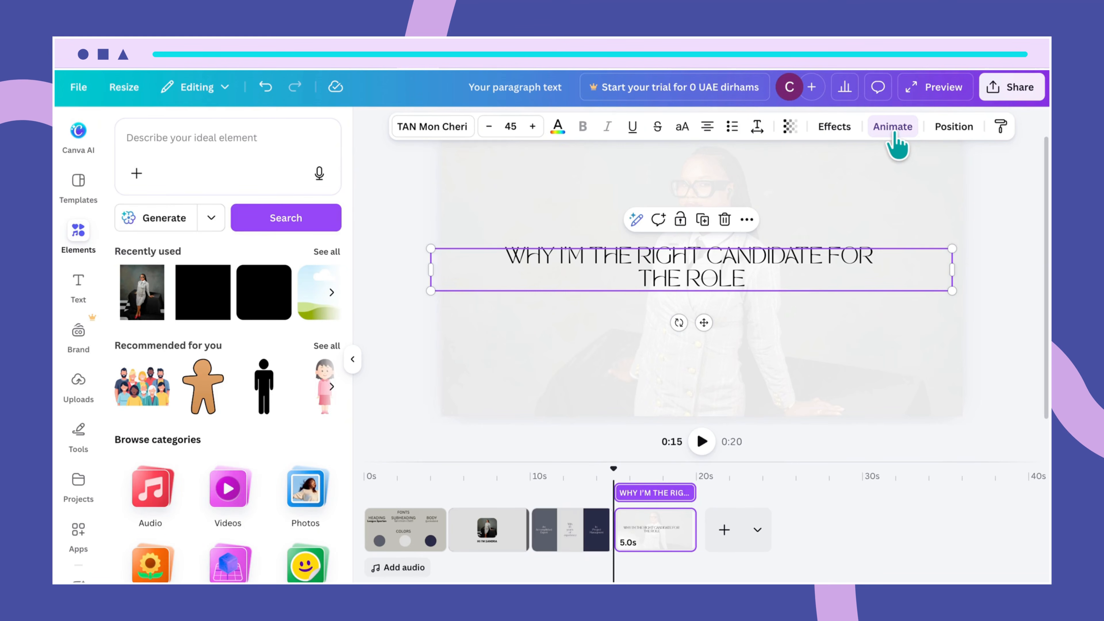
click(894, 144)
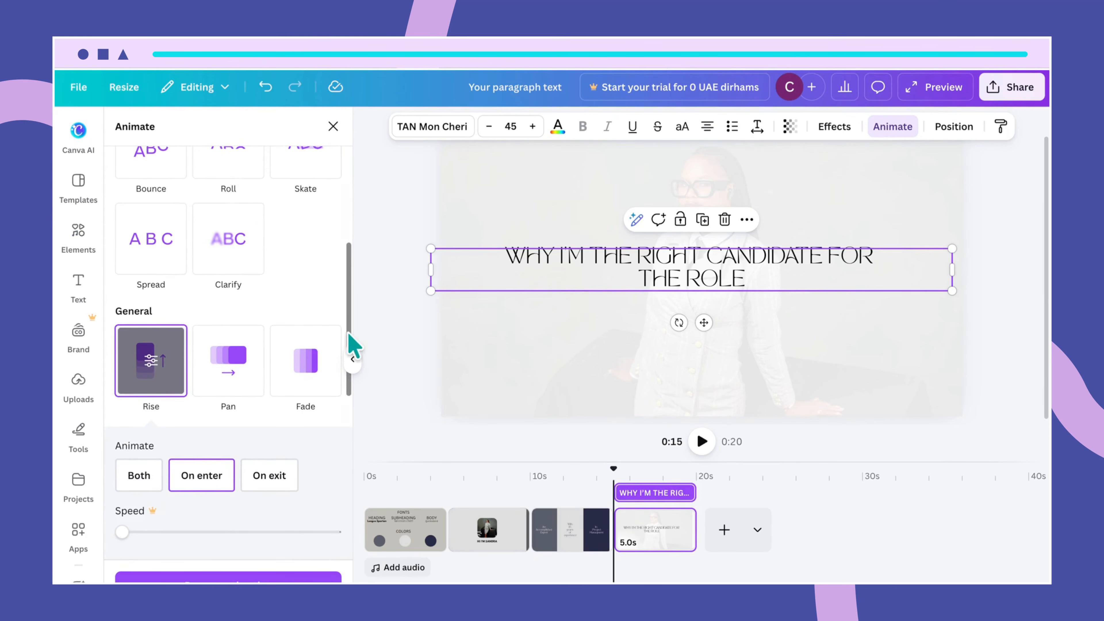
scroll(304, 339, up, 4)
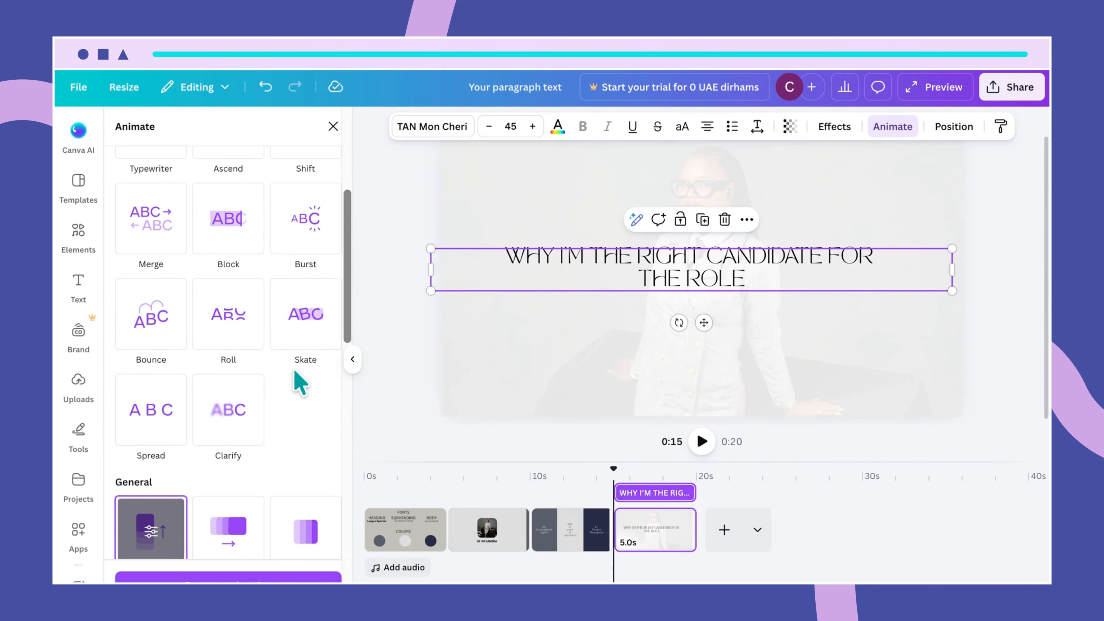
click(180, 248)
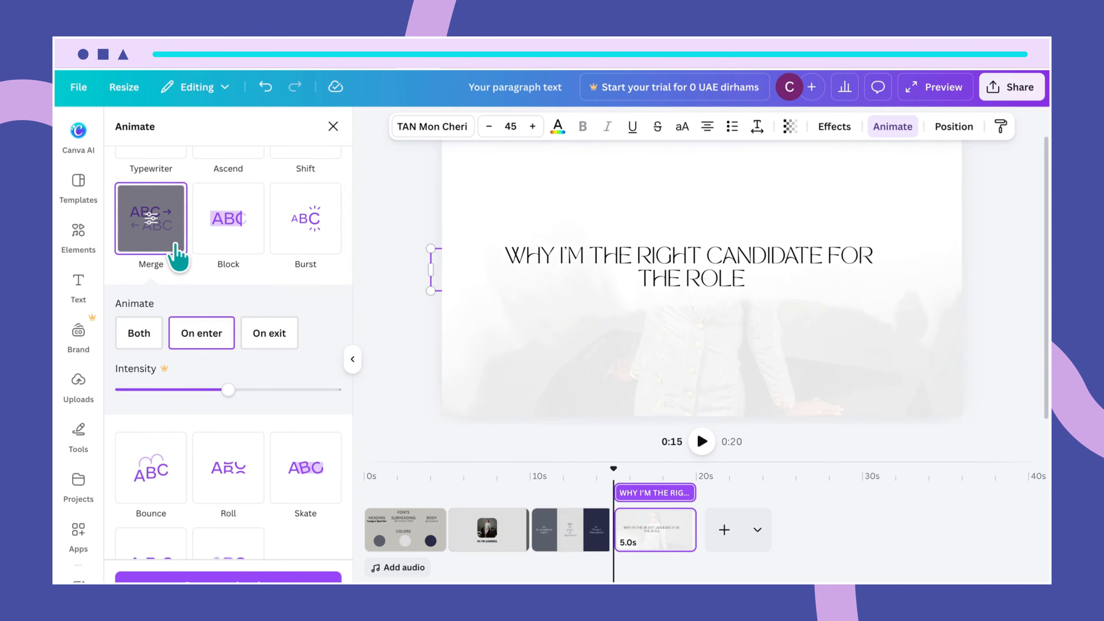